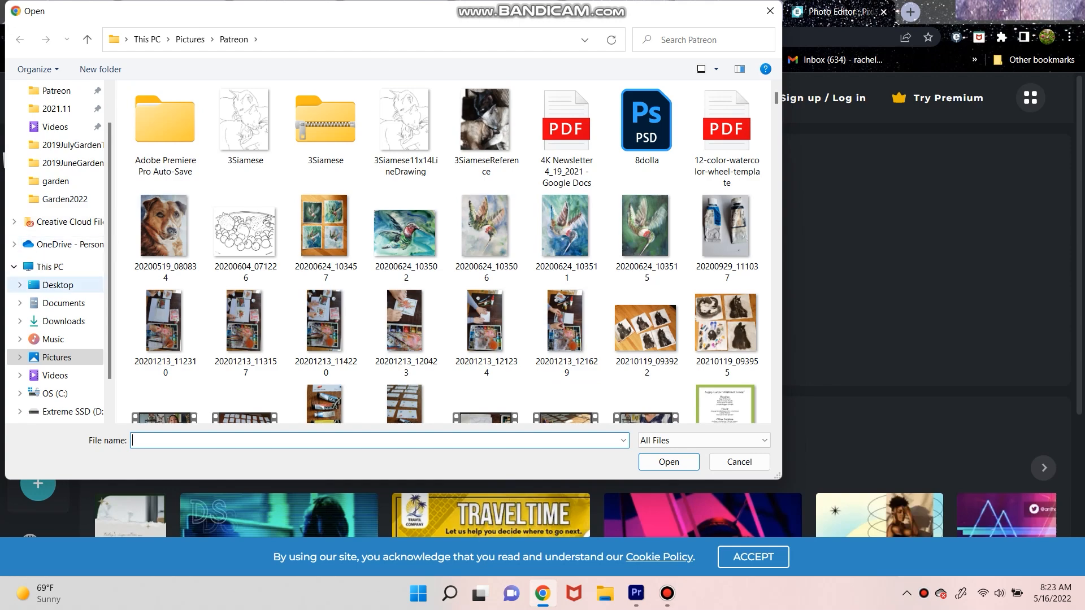
# Open the photo of the sleeping cats painting, pre-resized to Ultra HD at 3840 x 2880
pyautogui.click(407, 231)
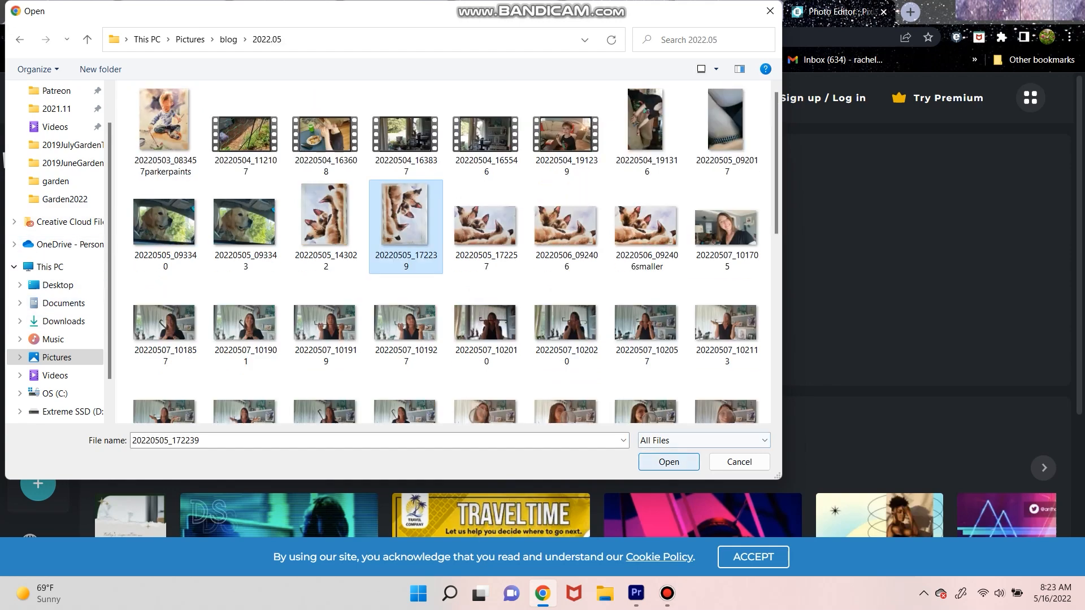
pyautogui.click(668, 462)
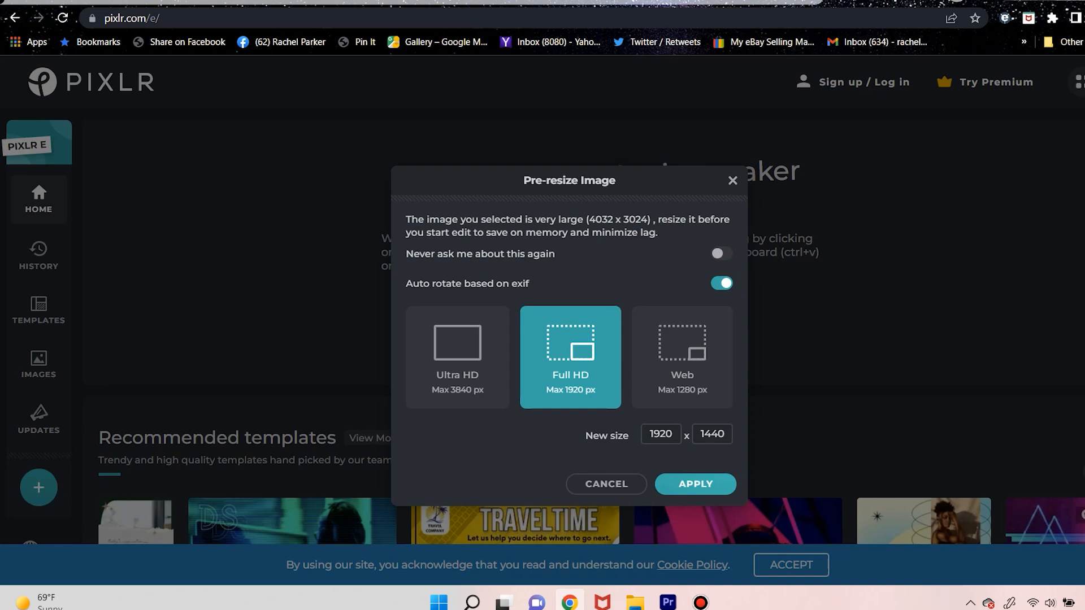
pyautogui.click(457, 357)
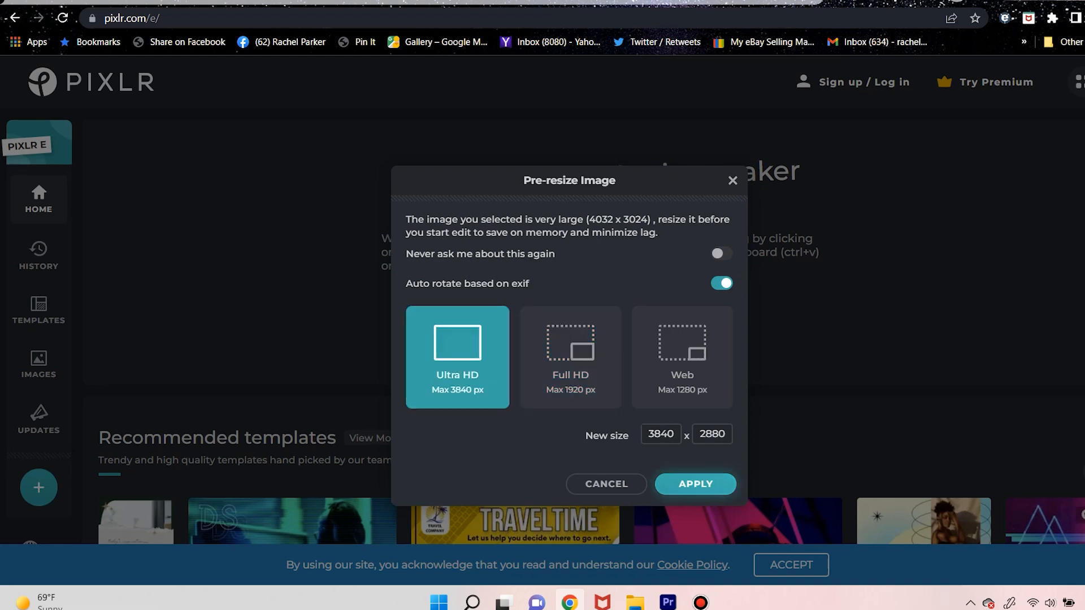
pyautogui.click(695, 484)
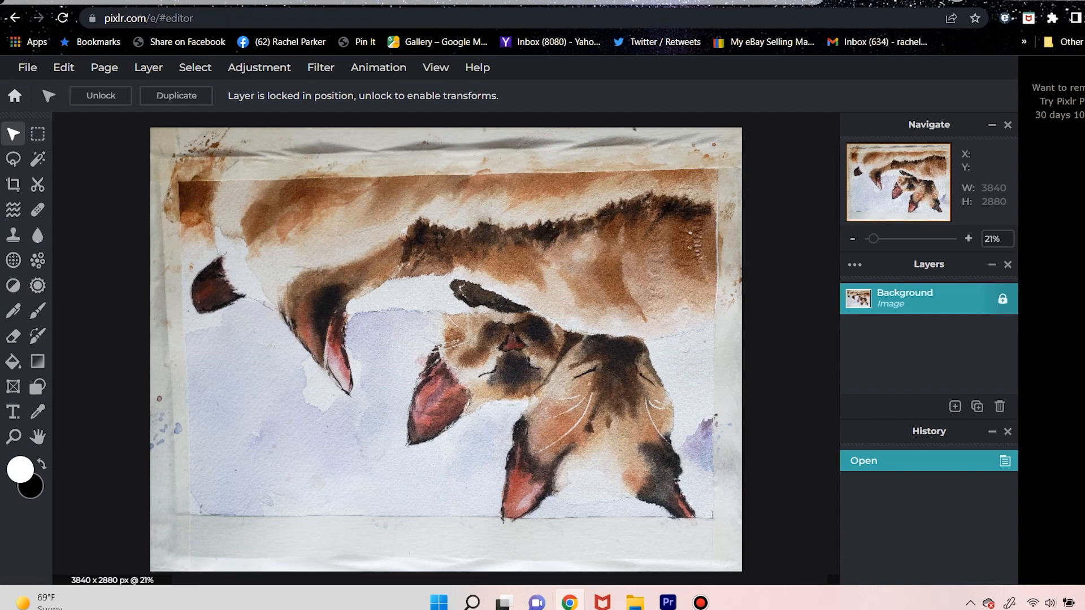
# Crop the taped paper borders off the painting, leaving an area of about 3436 x 2135 px
pyautogui.click(13, 185)
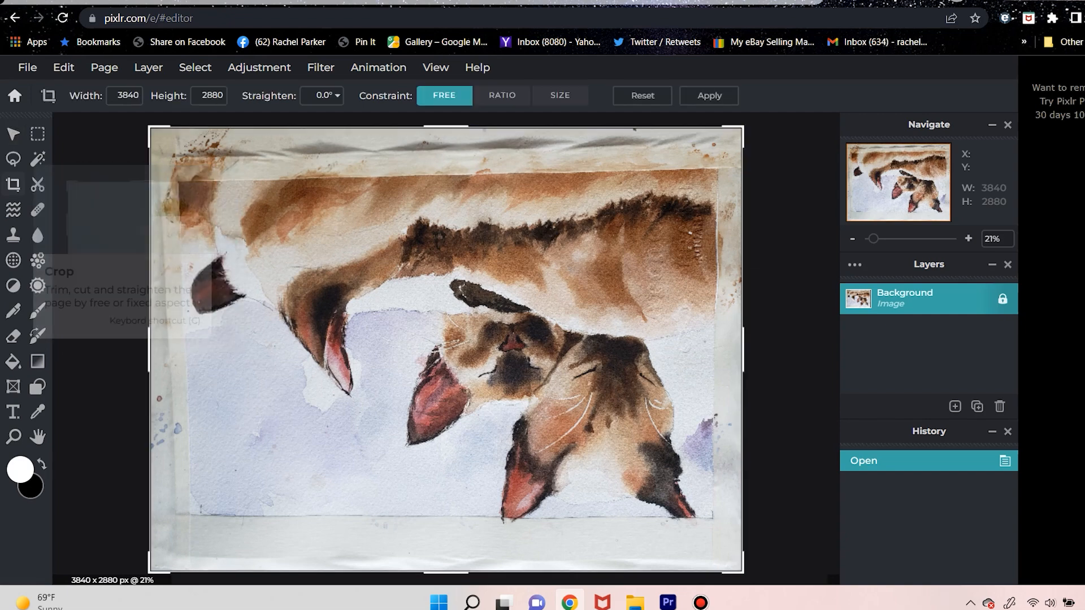
pyautogui.moveTo(150, 128); pyautogui.dragTo(180, 183)
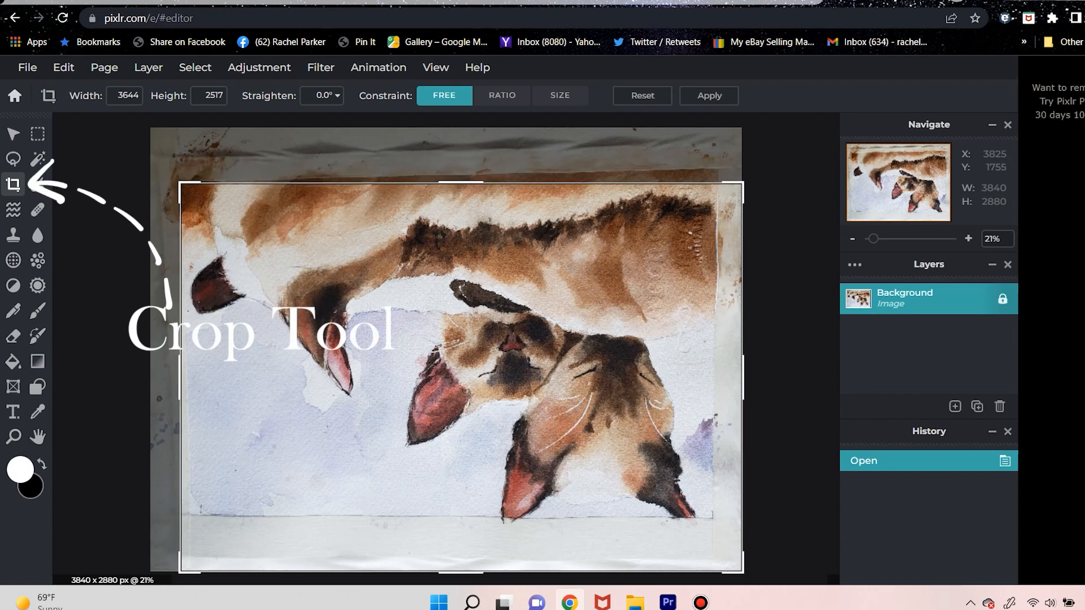
pyautogui.moveTo(742, 377); pyautogui.dragTo(711, 377)
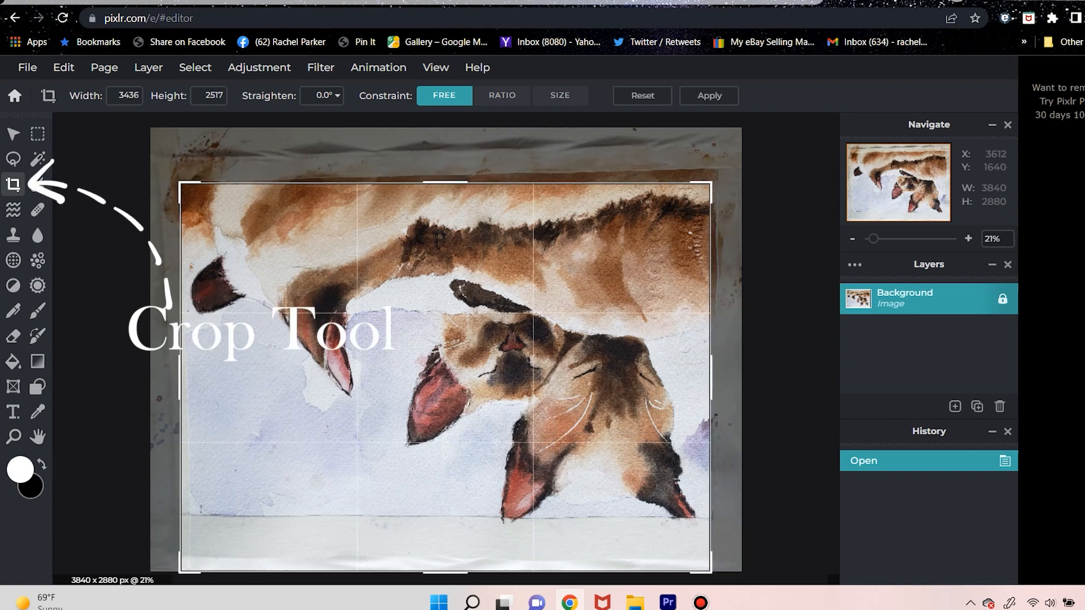
pyautogui.moveTo(445, 573); pyautogui.dragTo(445, 514)
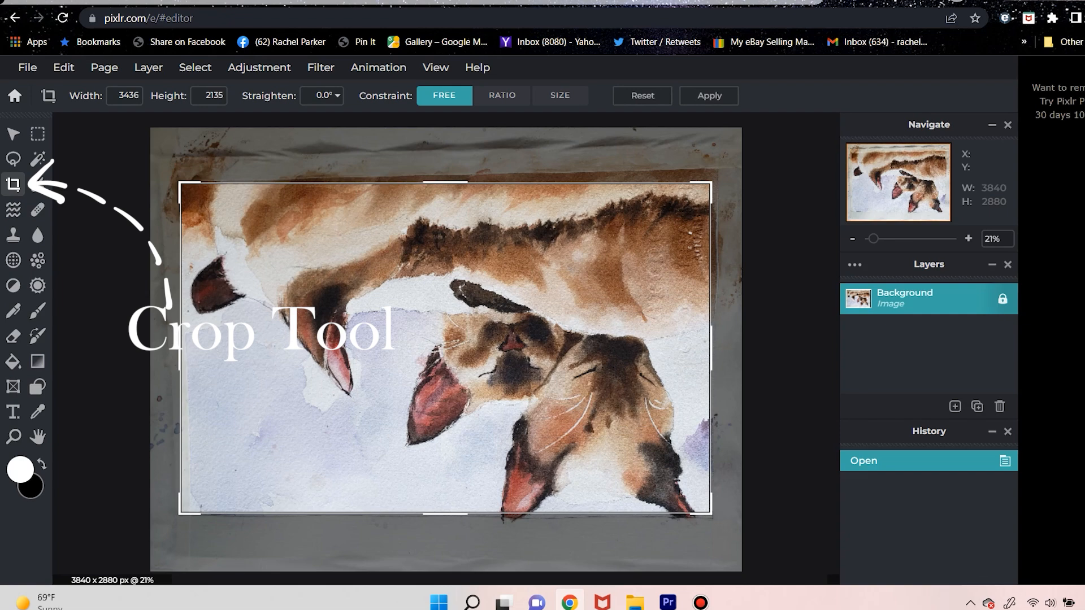
pyautogui.click(709, 96)
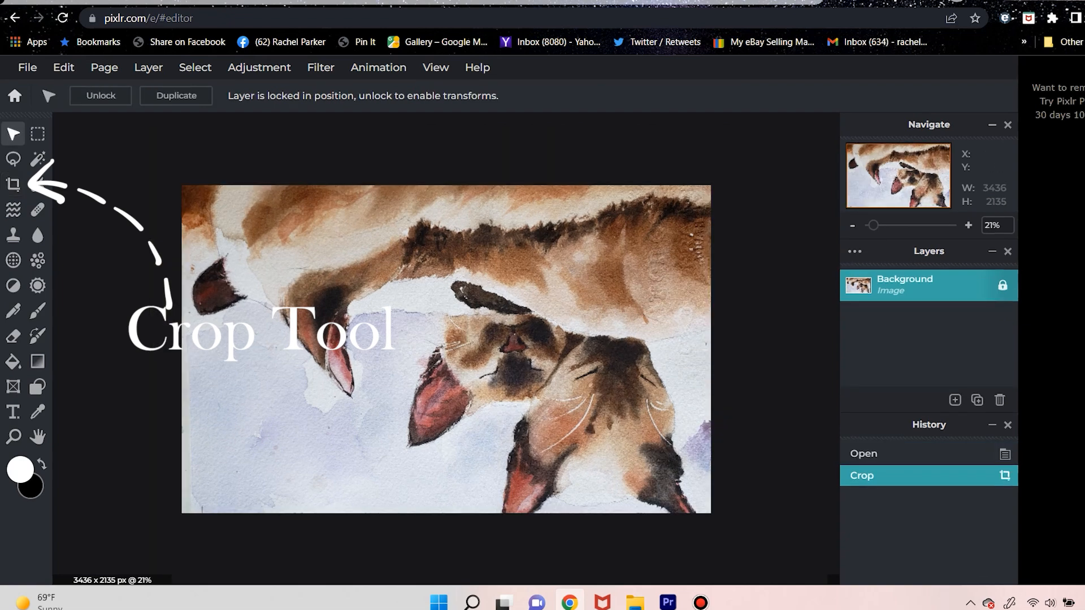
# Unlock the background layer and rotate it counterclockwise twice to turn the cats upright
pyautogui.click(64, 67)
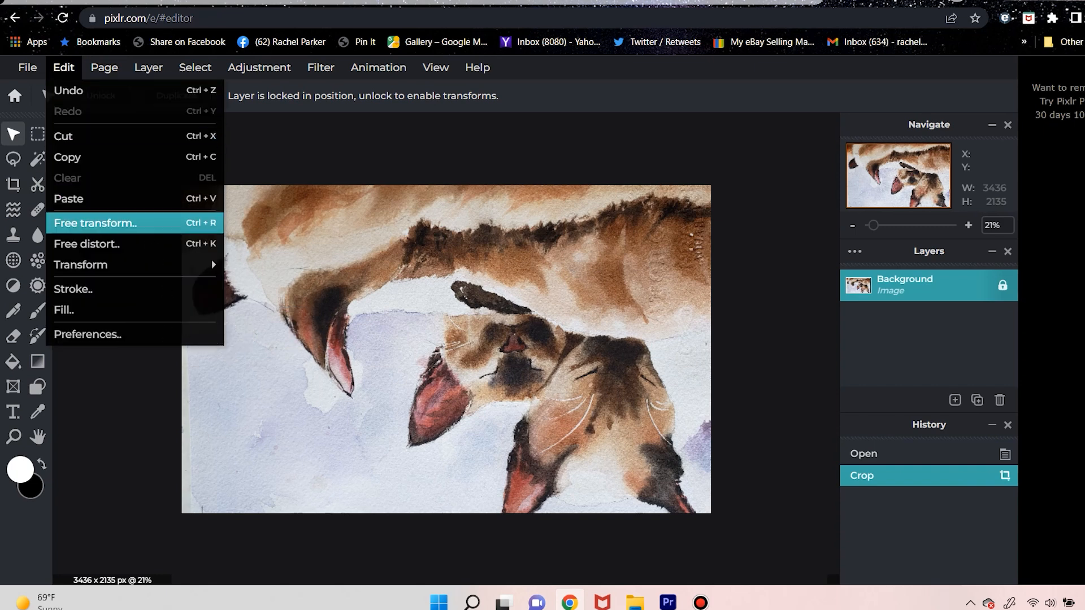
pyautogui.moveTo(80, 265)
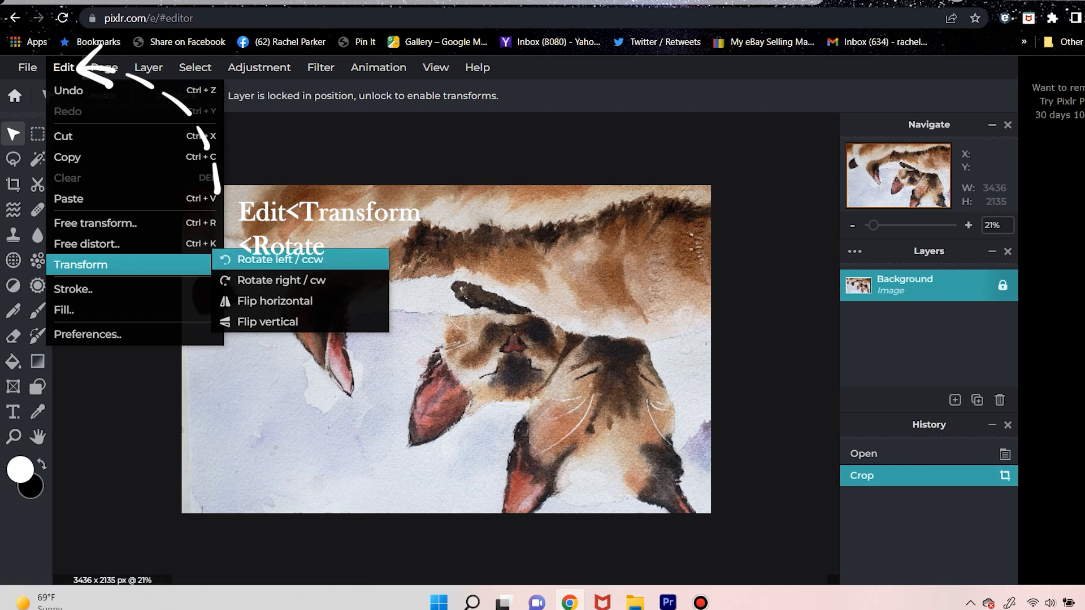
pyautogui.click(272, 260)
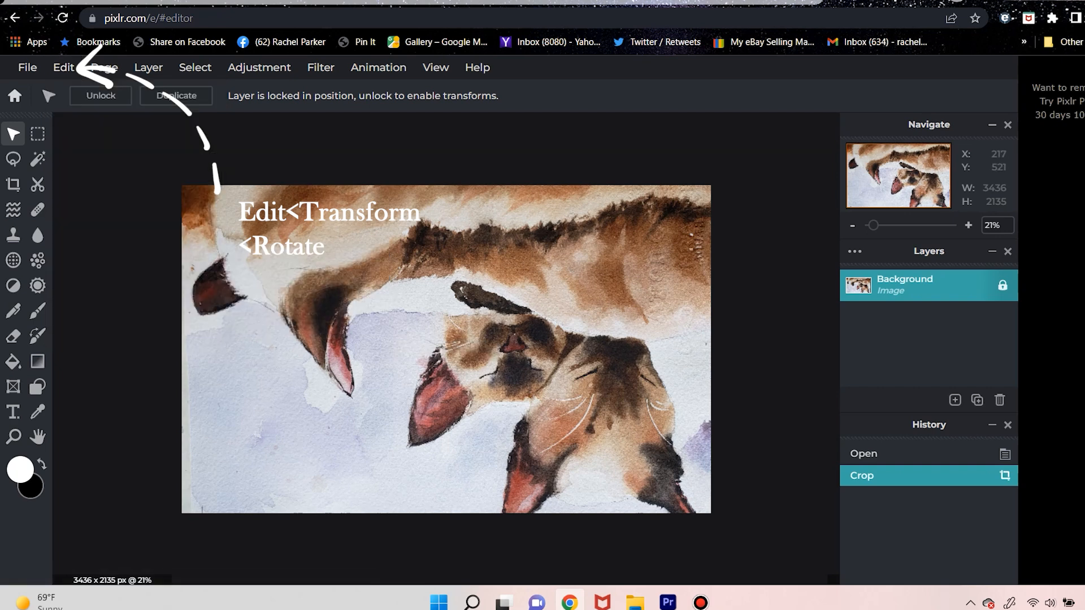
pyautogui.click(100, 95)
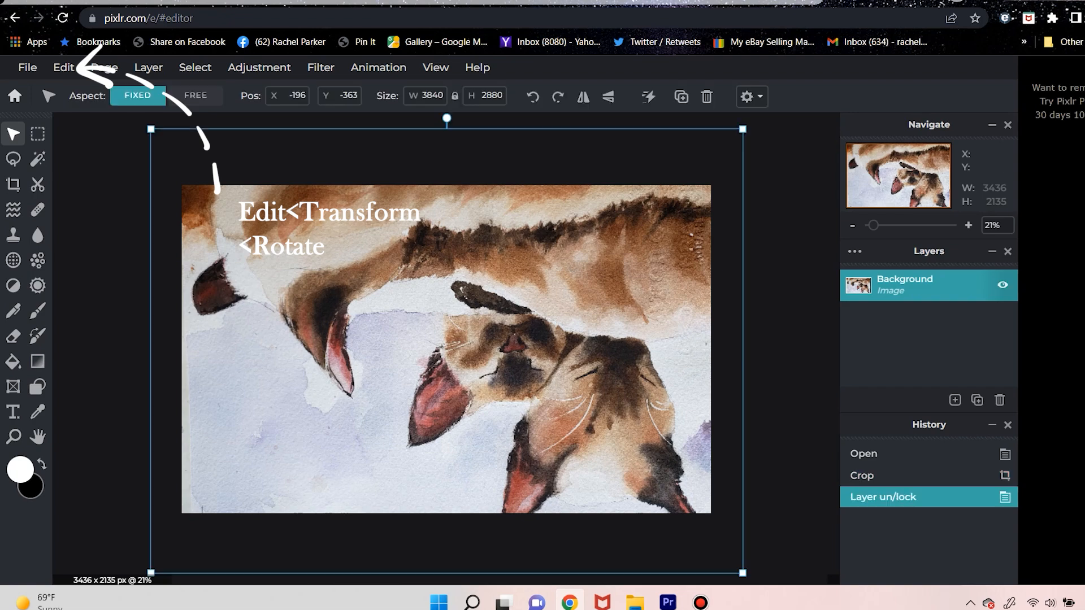
pyautogui.click(533, 97)
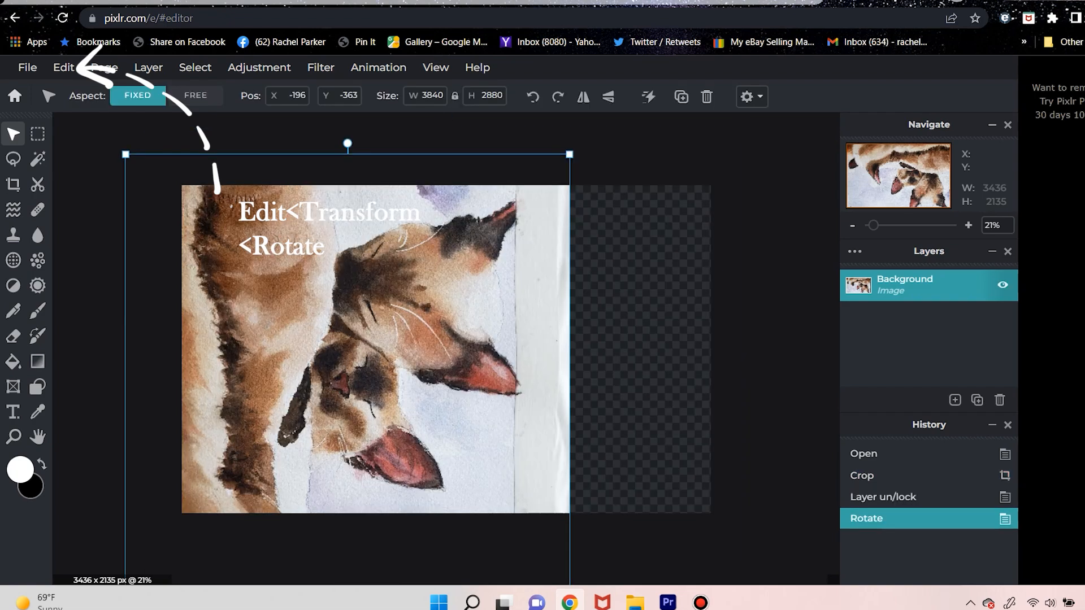
pyautogui.click(533, 96)
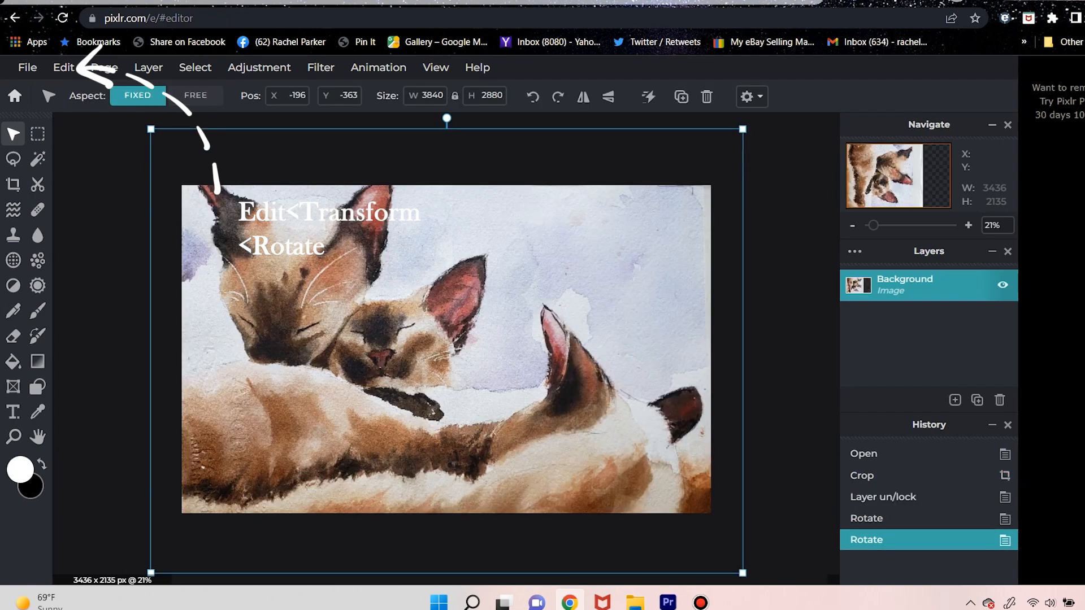
# Save the image as a high-quality JPG named slumberPixlrEdit in the 2022.05 folder
pyautogui.click(27, 67)
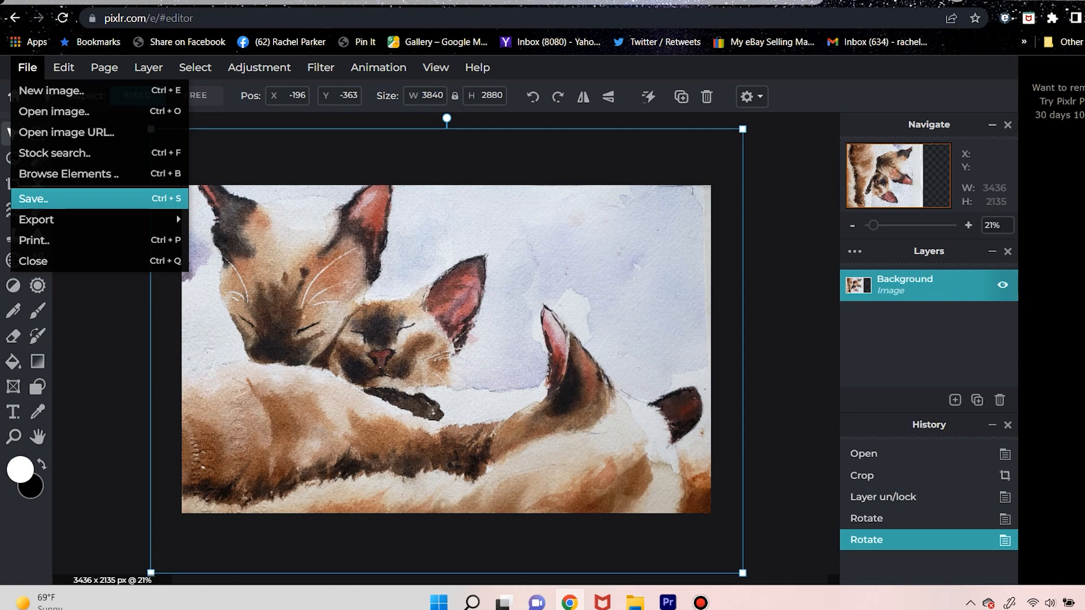
pyautogui.click(34, 198)
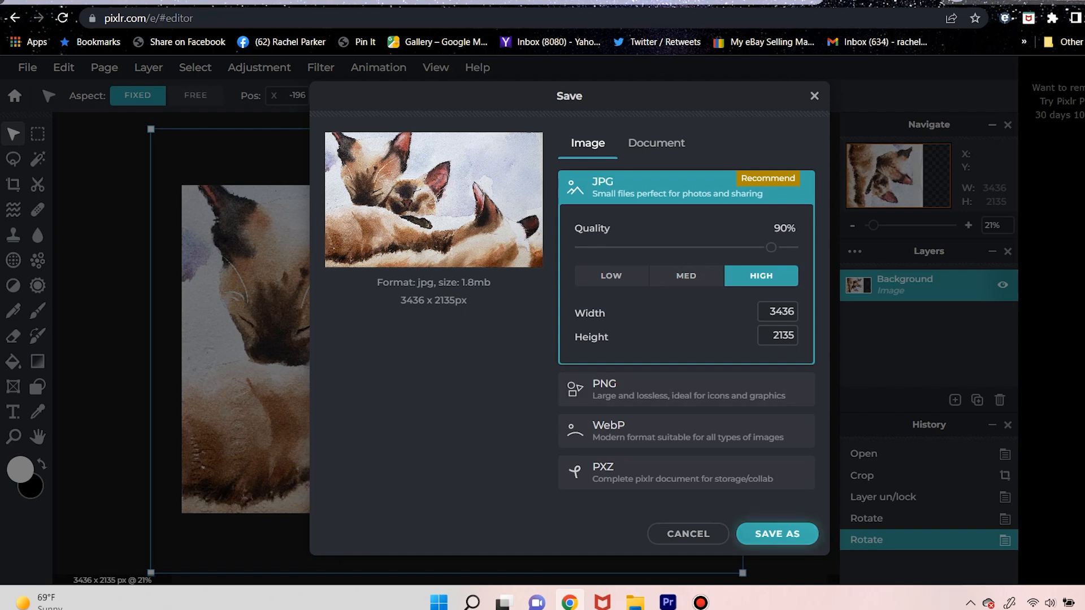
pyautogui.click(777, 534)
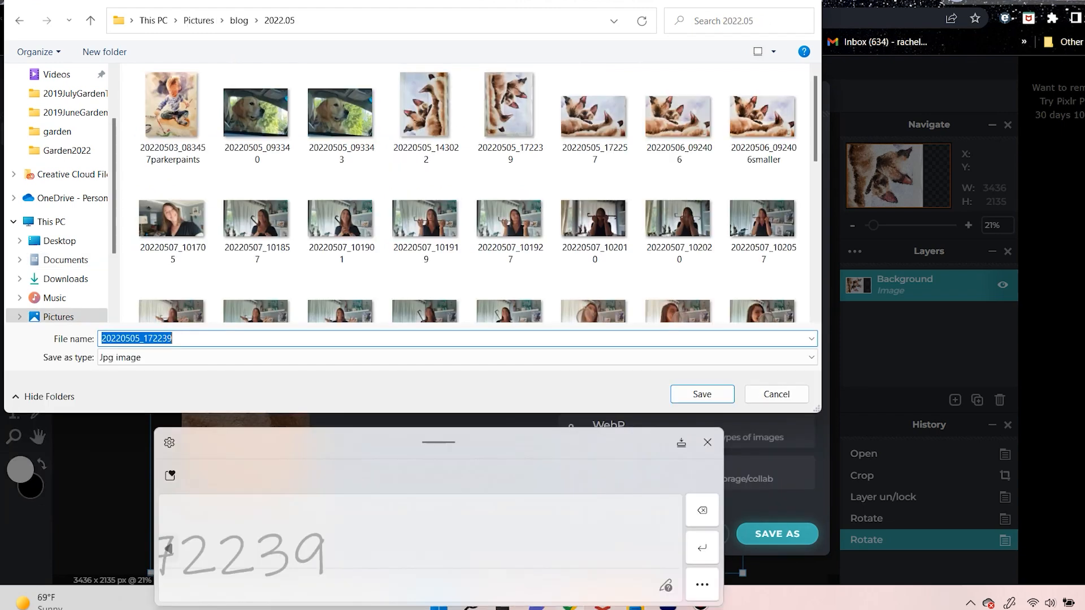
pyautogui.write('slumberB')
pyautogui.press('BackSpace')
pyautogui.write('Pixlr')
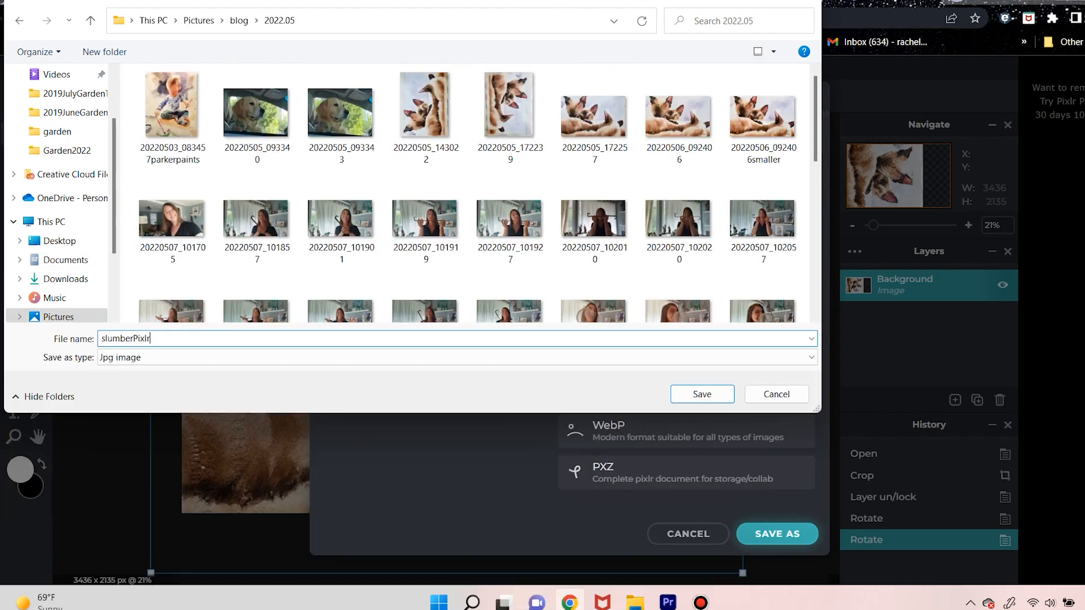
pyautogui.write('Edit')
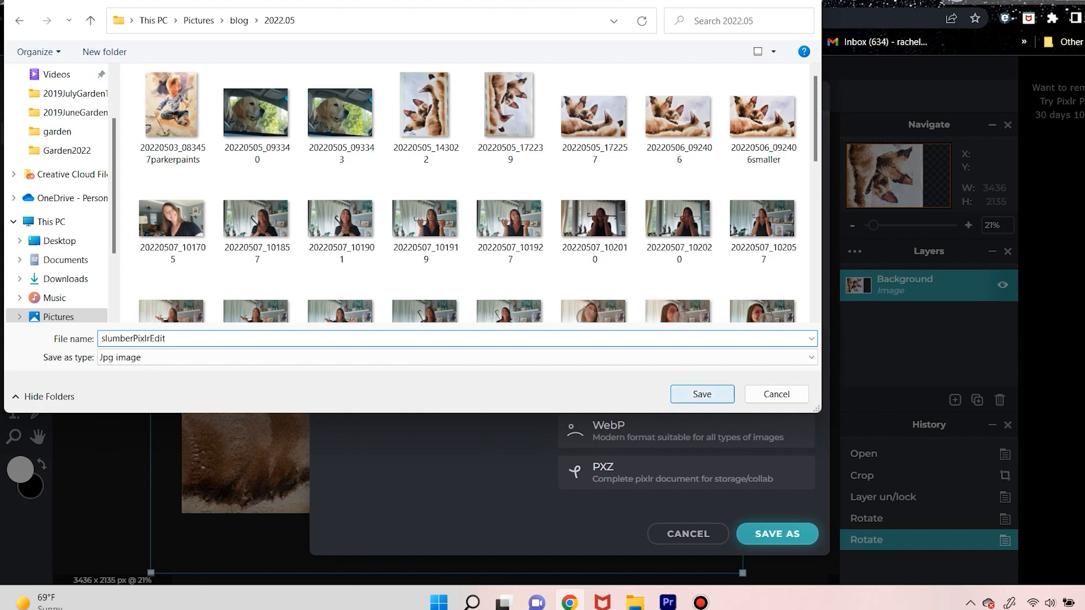
pyautogui.click(710, 391)
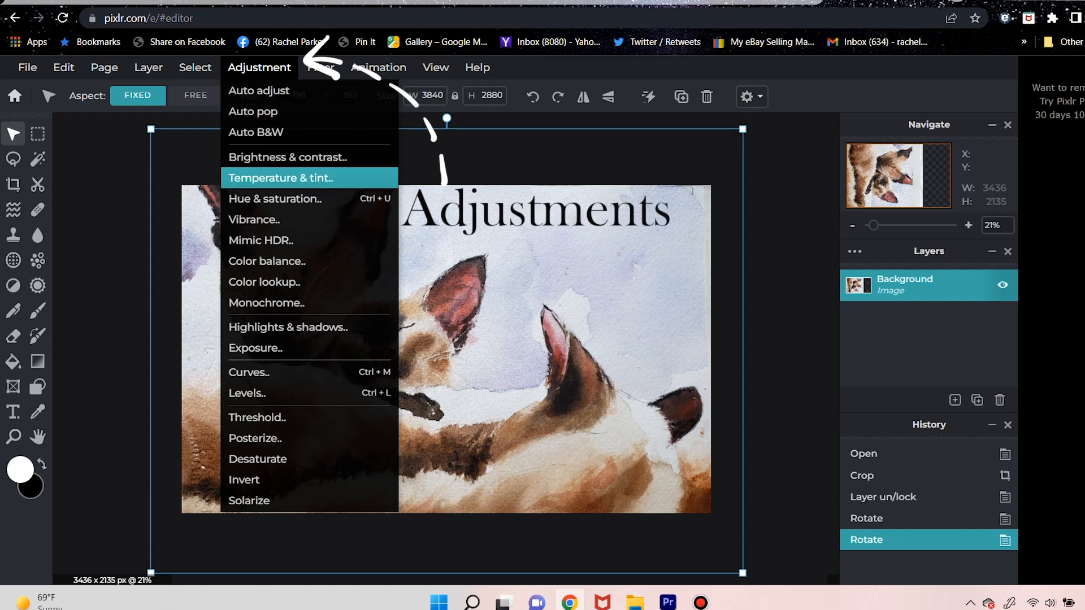
# Try a brightness of -4 and a contrast of -6 on the painting, and discard the adjustment
pyautogui.click(289, 158)
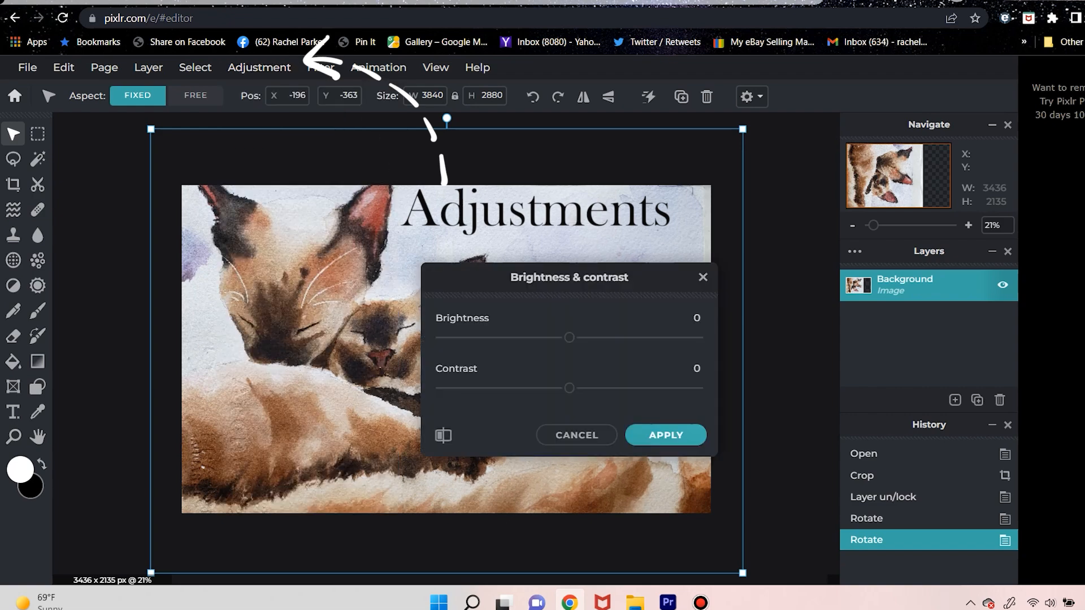
pyautogui.moveTo(570, 277); pyautogui.dragTo(874, 243)
pyautogui.moveTo(874, 303)
pyautogui.mouseDown()
pyautogui.moveTo(927, 304)
pyautogui.moveTo(868, 304)
pyautogui.mouseUp()
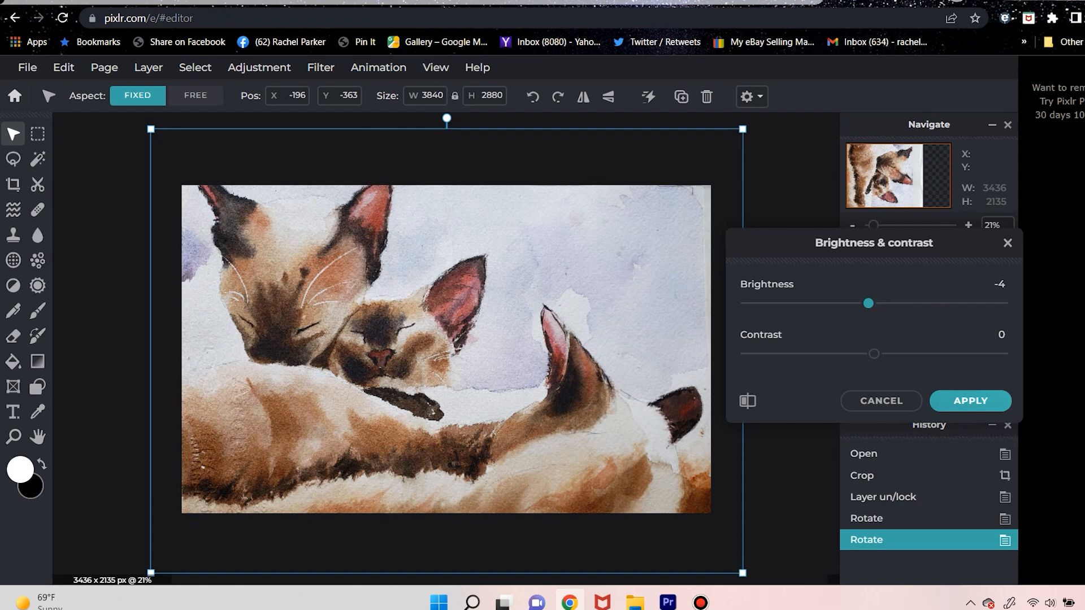
pyautogui.moveTo(873, 354)
pyautogui.mouseDown()
pyautogui.moveTo(806, 354)
pyautogui.moveTo(878, 354)
pyautogui.moveTo(853, 354)
pyautogui.moveTo(866, 354)
pyautogui.mouseUp()
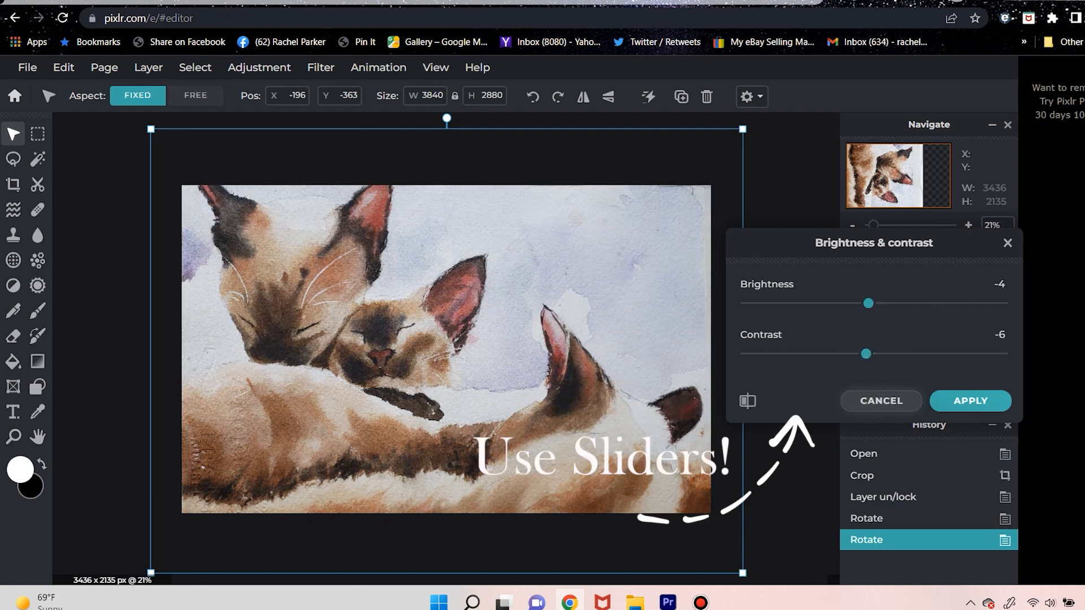
pyautogui.click(882, 400)
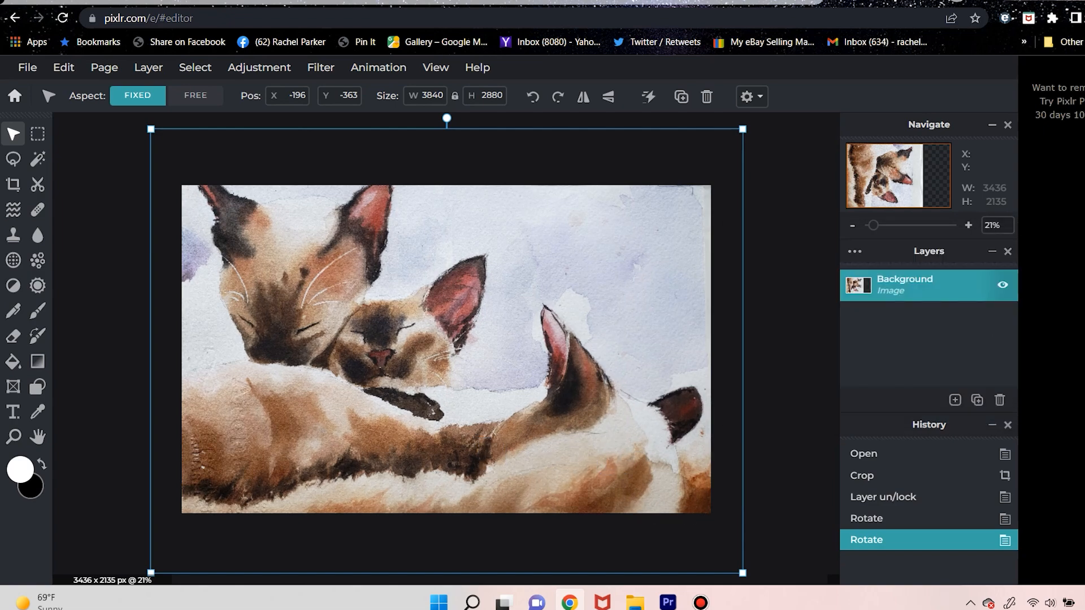
# Try a hue of 9 and a saturation of 7 on the painting, and discard the adjustment
pyautogui.click(260, 68)
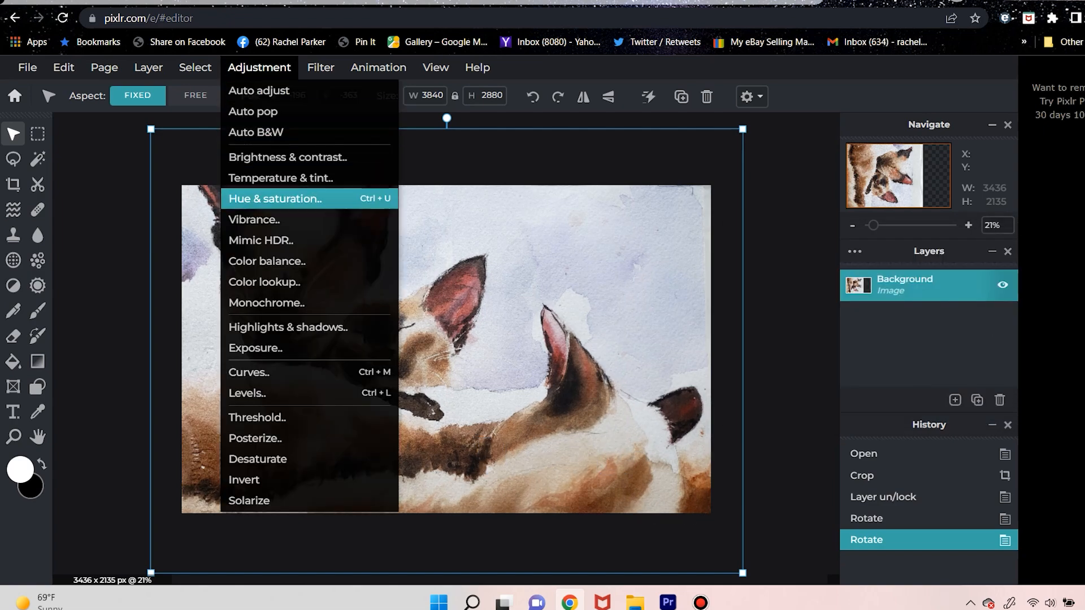
pyautogui.click(275, 198)
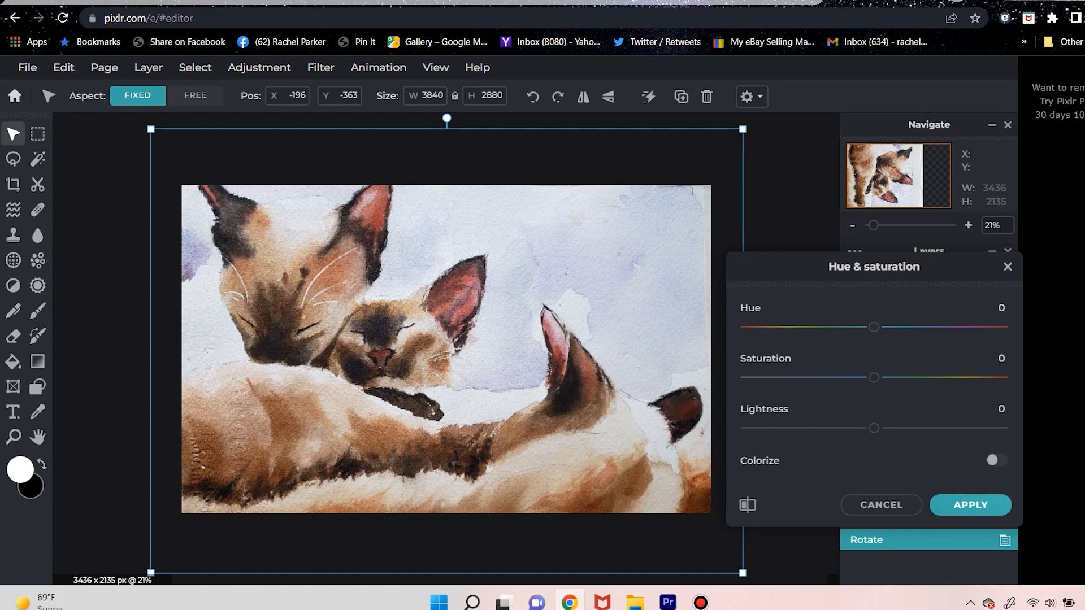
pyautogui.moveTo(873, 377)
pyautogui.mouseDown()
pyautogui.moveTo(1000, 377)
pyautogui.moveTo(838, 378)
pyautogui.moveTo(883, 377)
pyautogui.mouseUp()
pyautogui.moveTo(873, 327)
pyautogui.mouseDown()
pyautogui.moveTo(940, 327)
pyautogui.moveTo(865, 327)
pyautogui.moveTo(881, 327)
pyautogui.mouseUp()
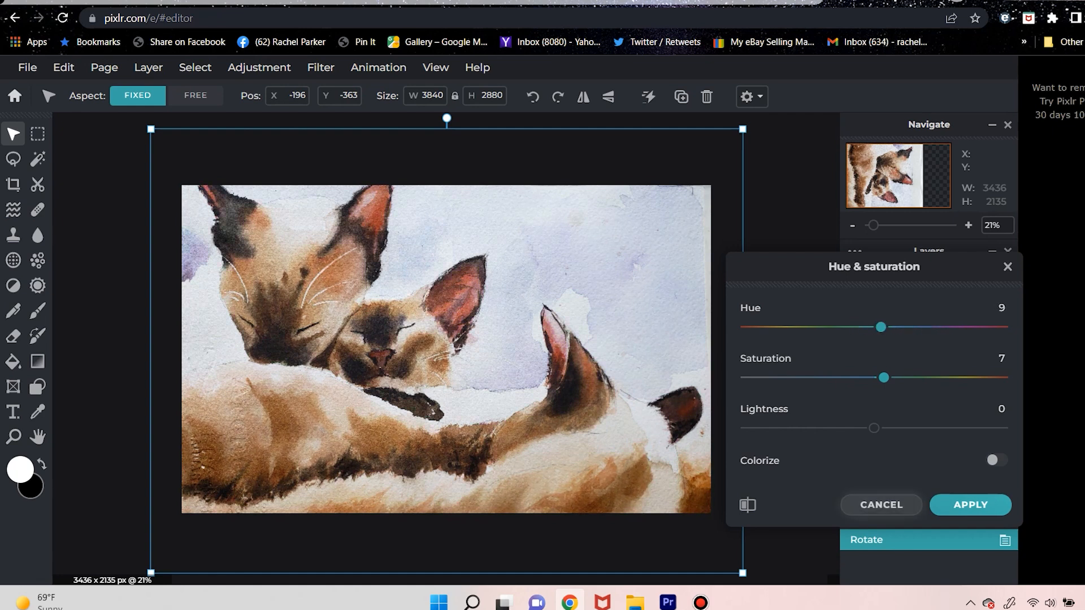
pyautogui.click(881, 505)
pyautogui.click(259, 67)
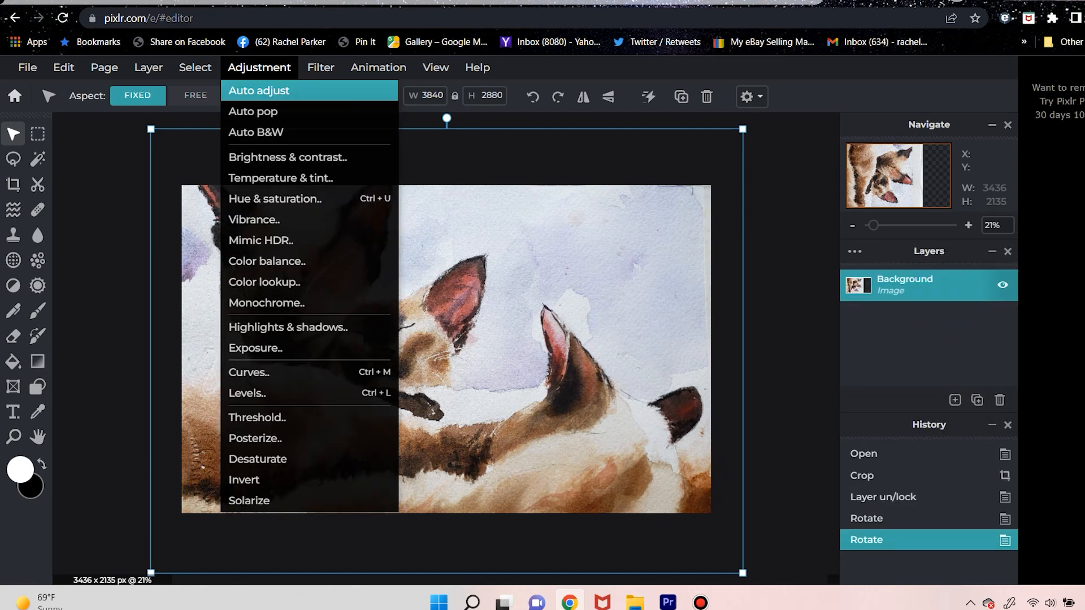
pyautogui.click(253, 111)
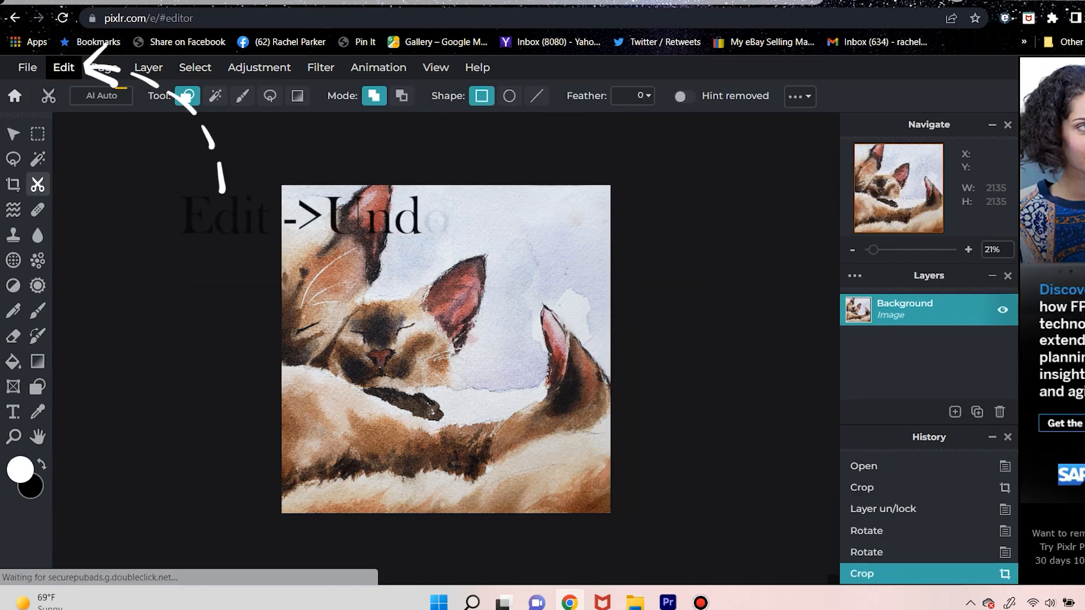
# Undo the square crop of the painting
pyautogui.click(80, 67)
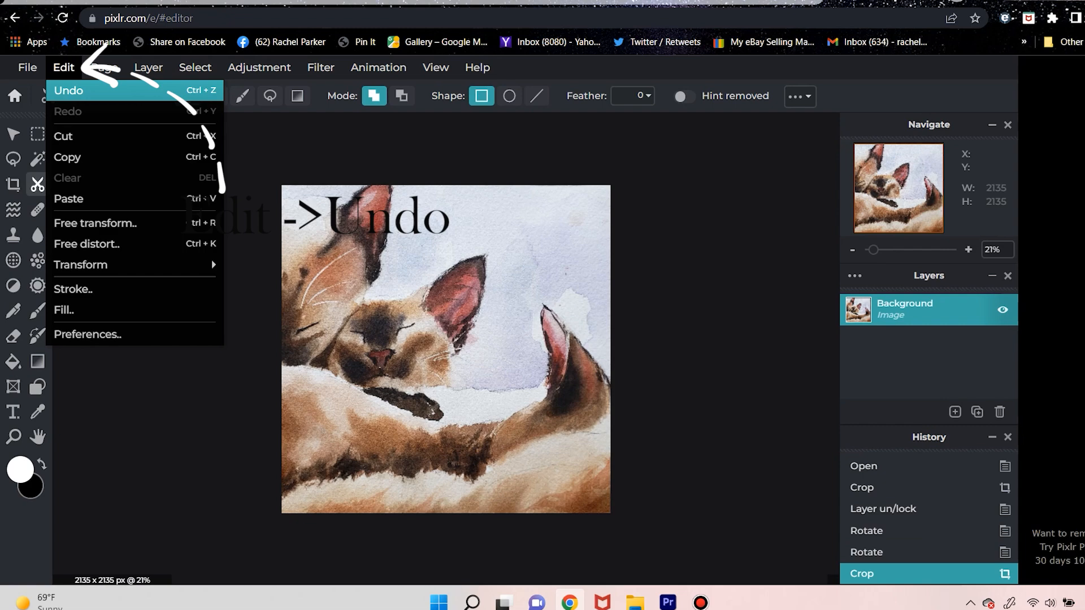
pyautogui.click(68, 90)
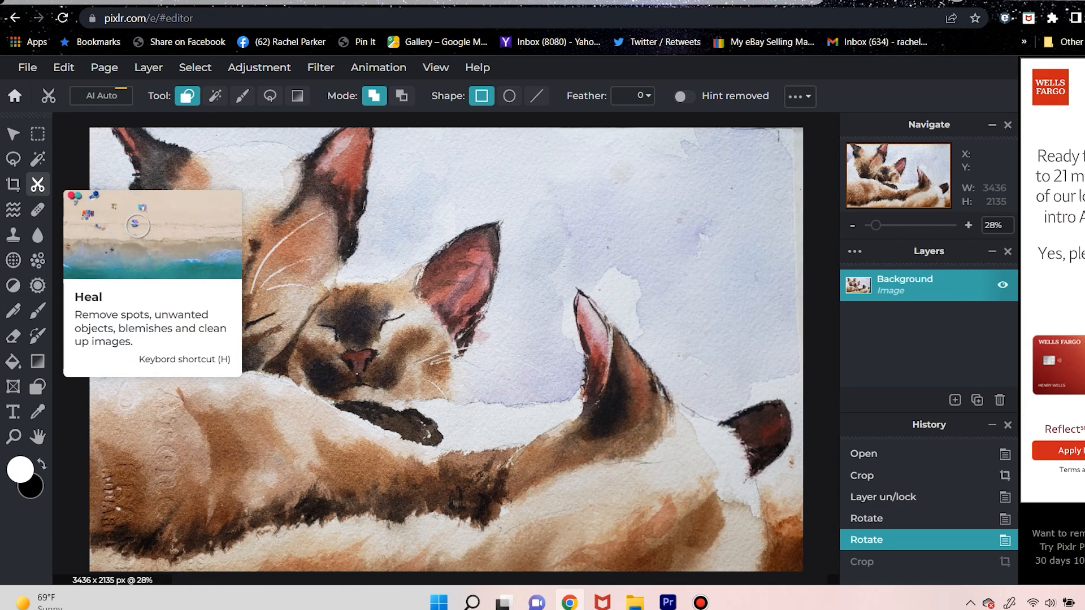
# Heal the paper edge marks along the upper right border of the painting with the spot method at size 50
pyautogui.click(37, 210)
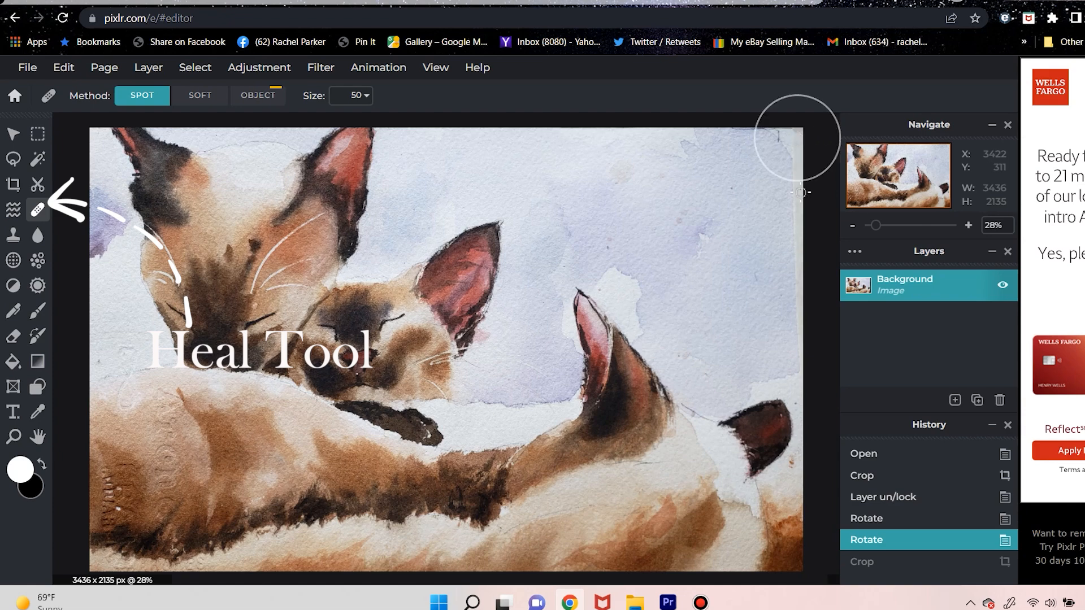
pyautogui.moveTo(801, 135); pyautogui.dragTo(802, 214)
pyautogui.click(801, 214)
pyautogui.click(797, 214)
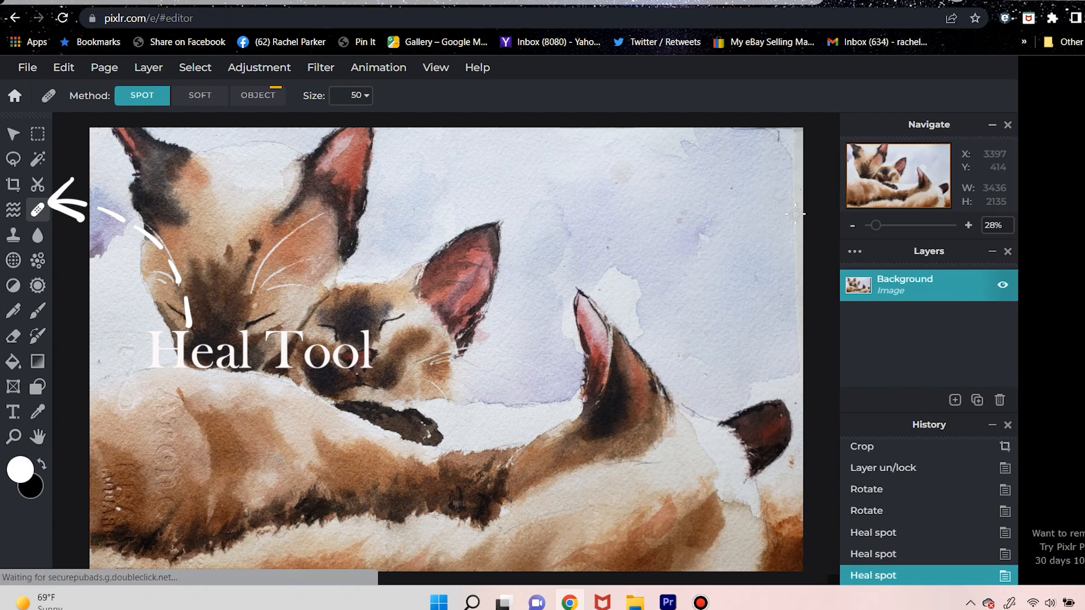
pyautogui.click(796, 214)
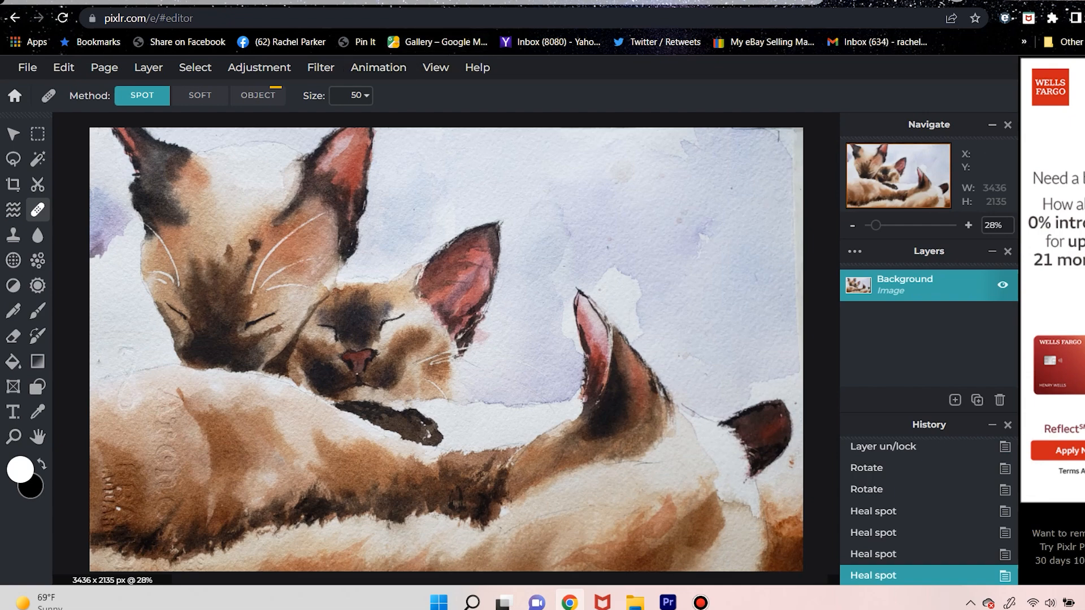
# Heal the remaining paper edge marks along the right border and upper right corner of the painting with the spot method at size 126
pyautogui.click(364, 95)
pyautogui.moveTo(262, 122); pyautogui.dragTo(315, 121)
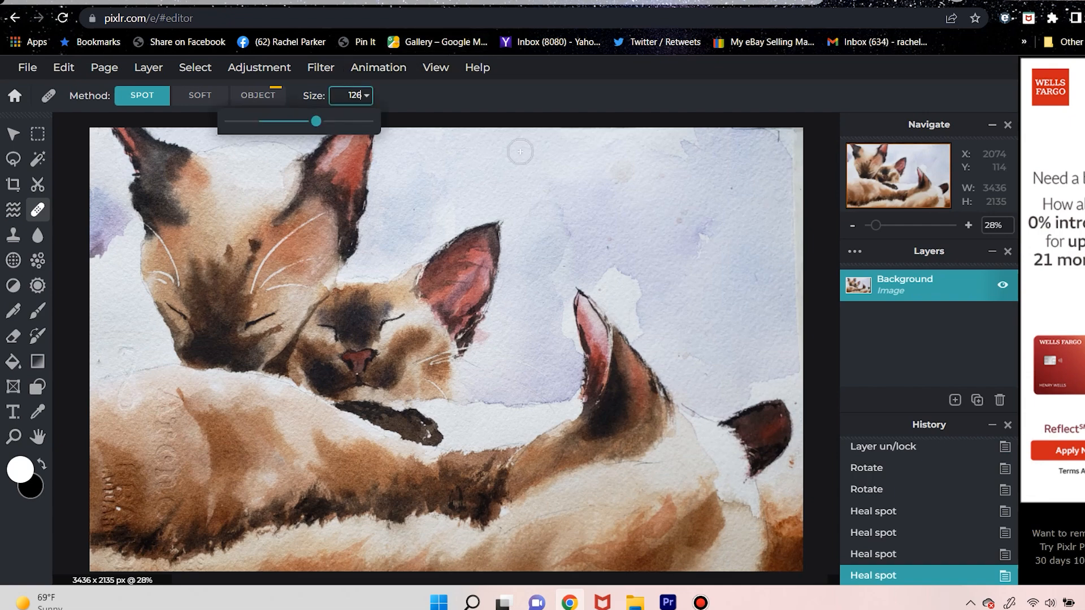
pyautogui.click(797, 209)
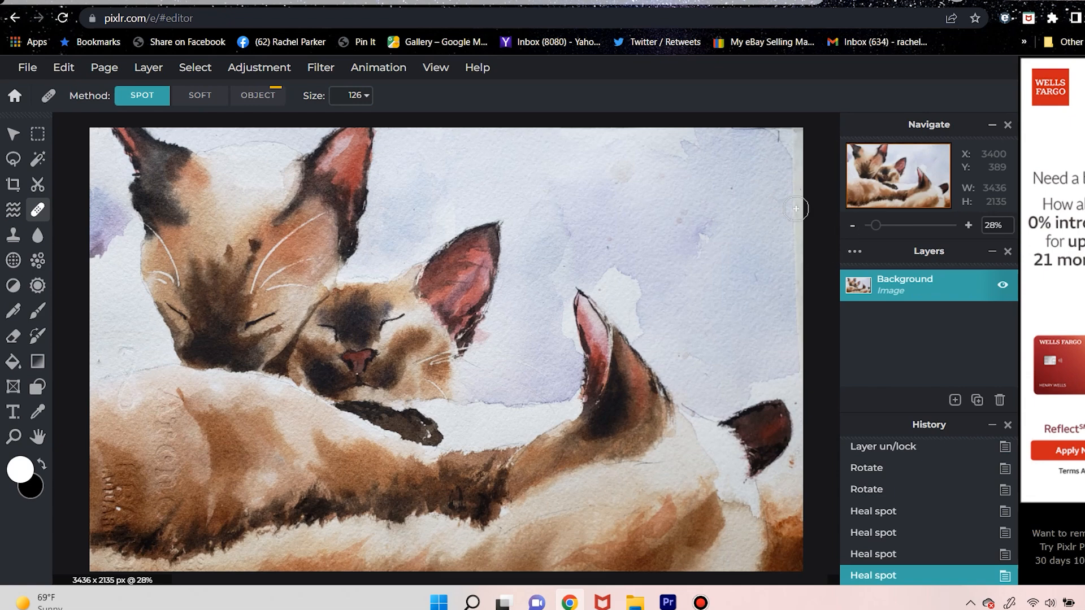
pyautogui.click(798, 208)
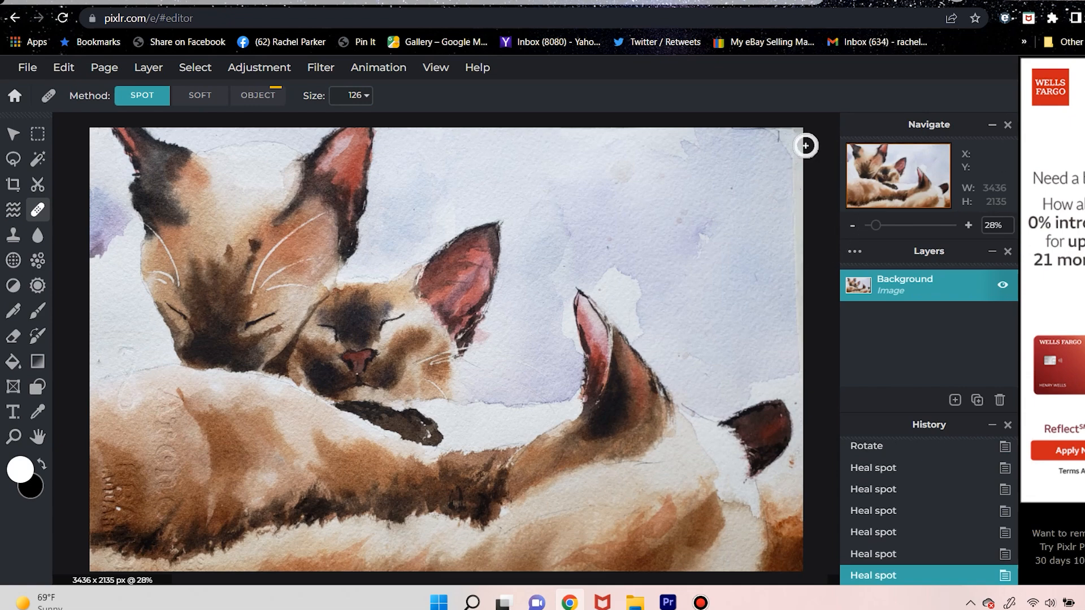
pyautogui.click(805, 147)
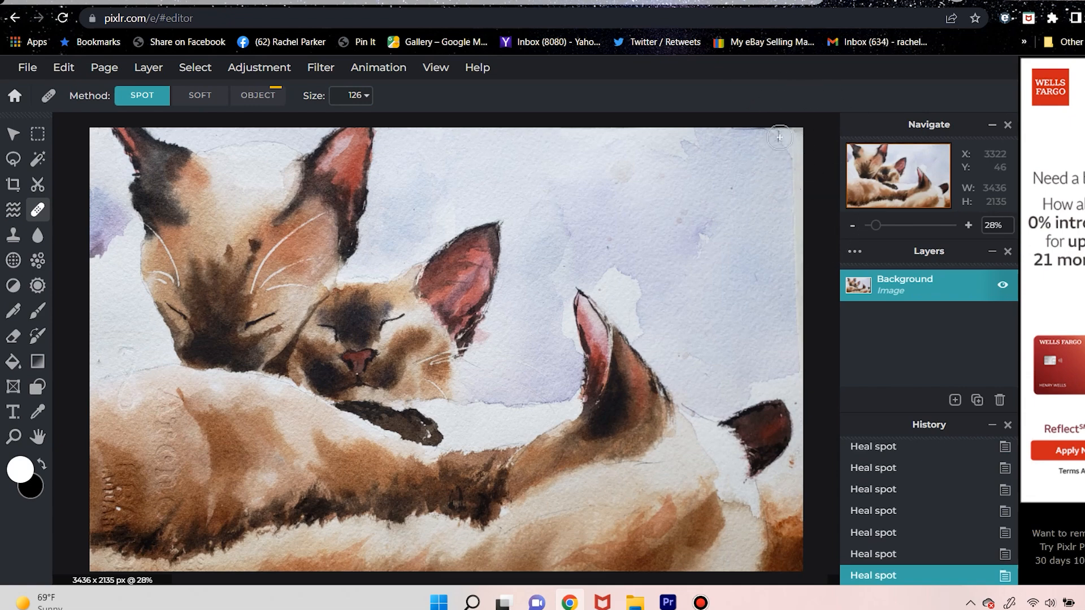
pyautogui.click(780, 138)
pyautogui.click(781, 139)
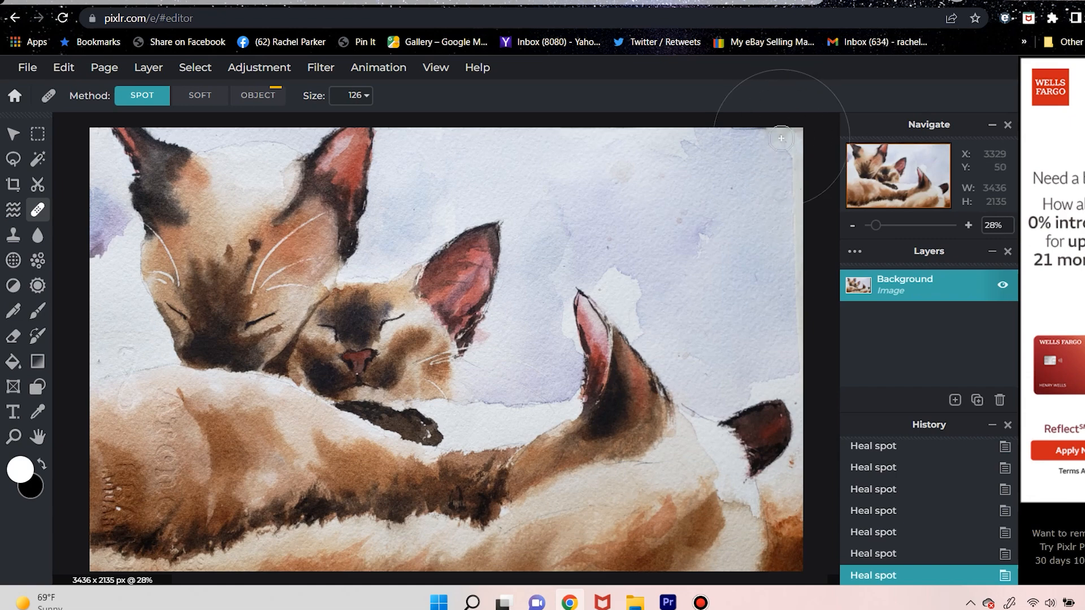
pyautogui.click(774, 248)
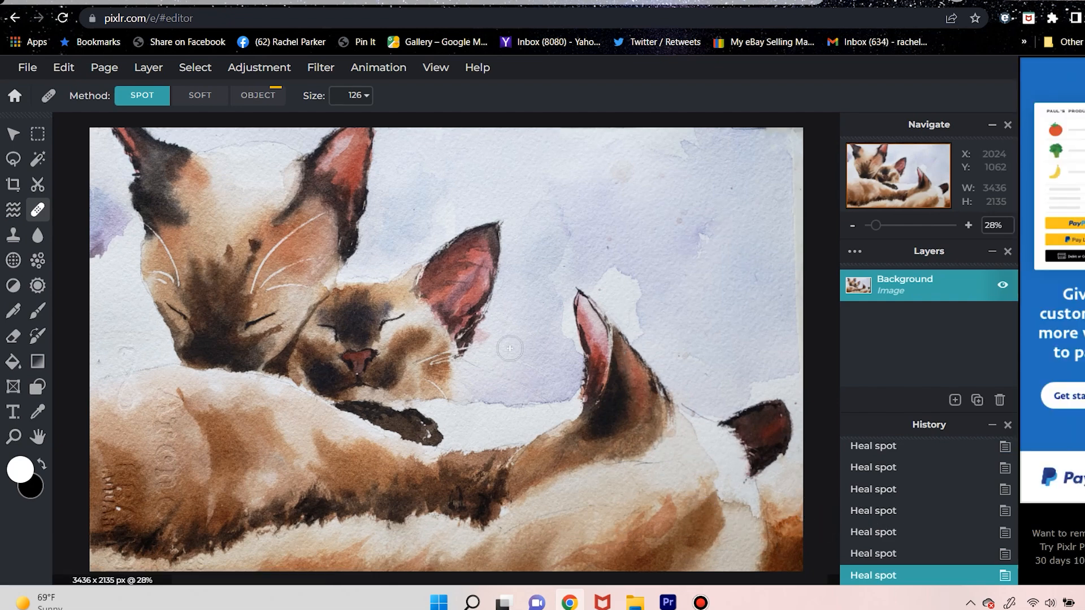
# Save the painting as a high-quality JPG named slumberpixlrEdit2 in the 2022.05 folder, and dismiss the advertisement
pyautogui.click(27, 67)
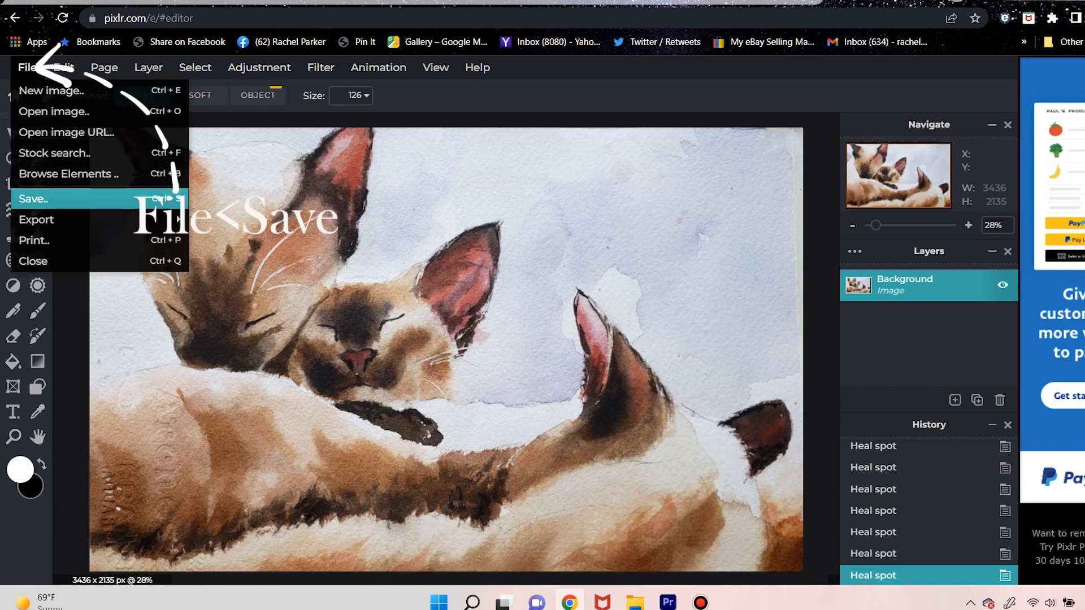
pyautogui.click(34, 198)
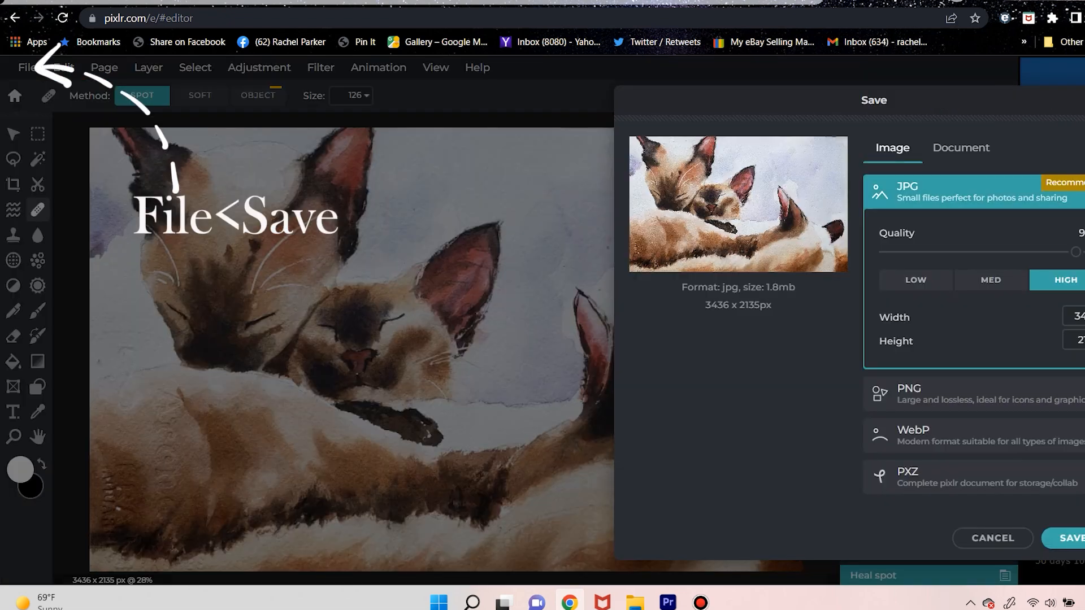
pyautogui.click(1066, 538)
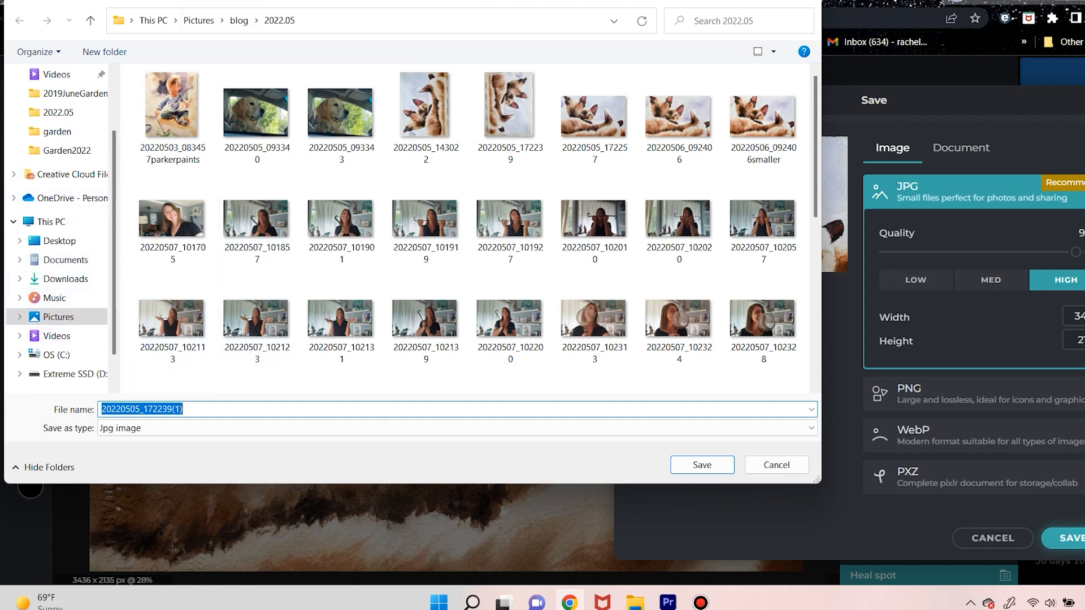
pyautogui.write('slumber')
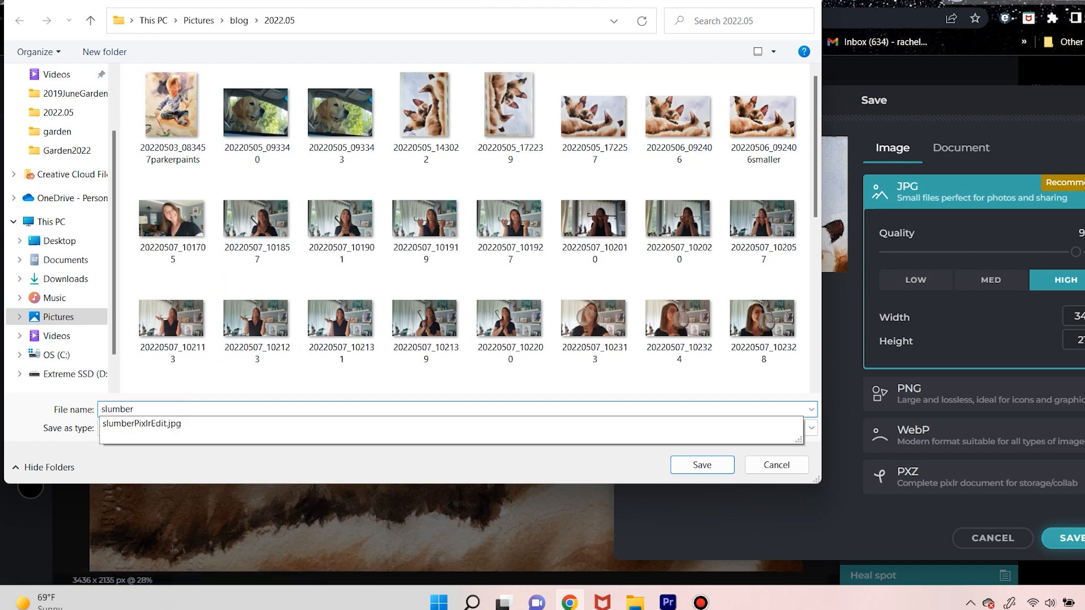
pyautogui.write('pixlr')
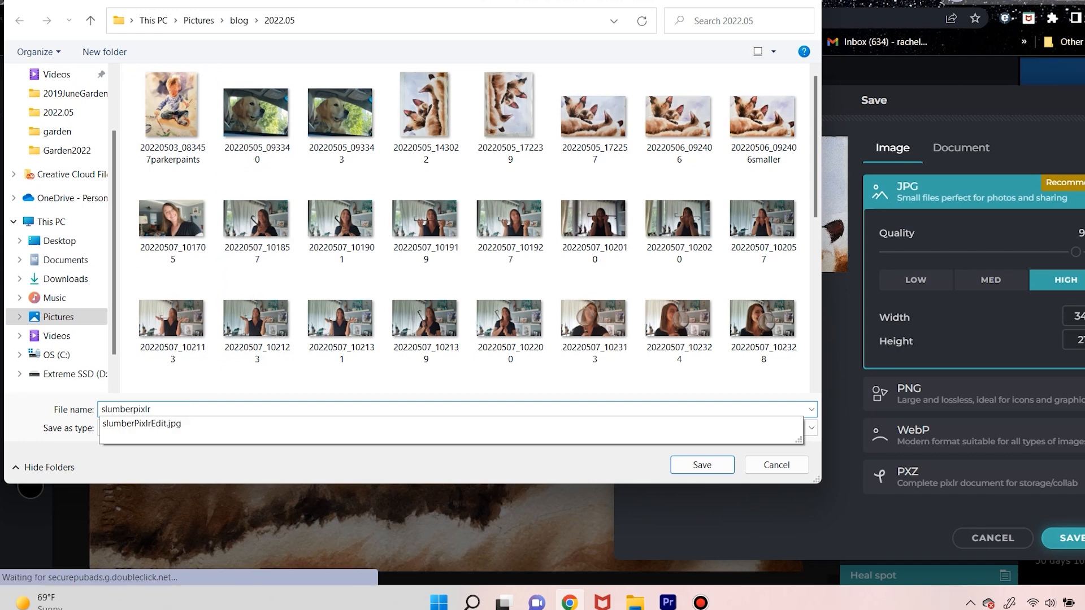
pyautogui.write('Edit22')
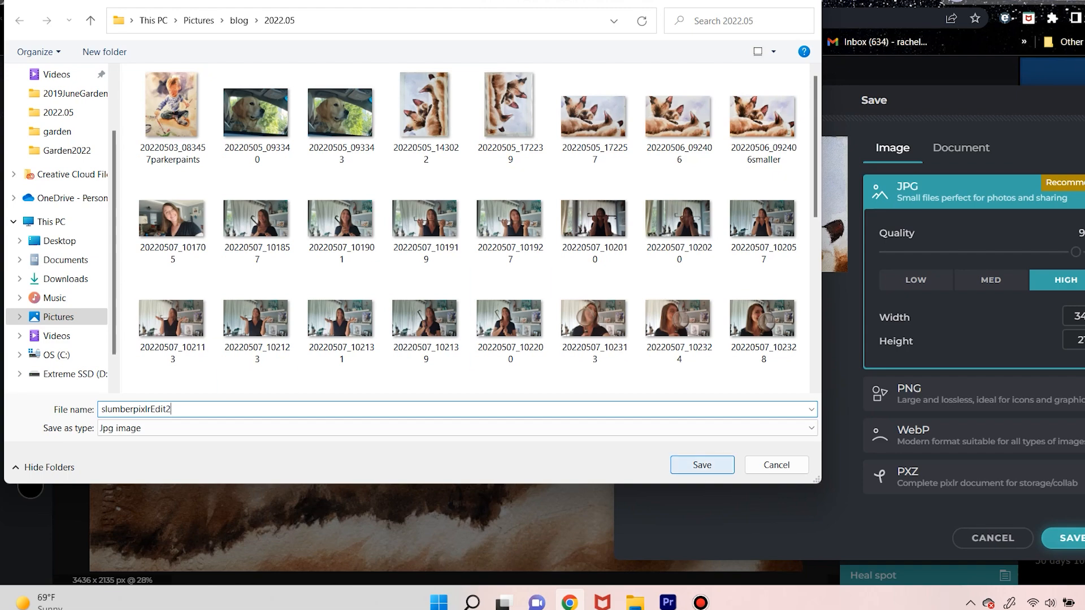
pyautogui.press('Return')
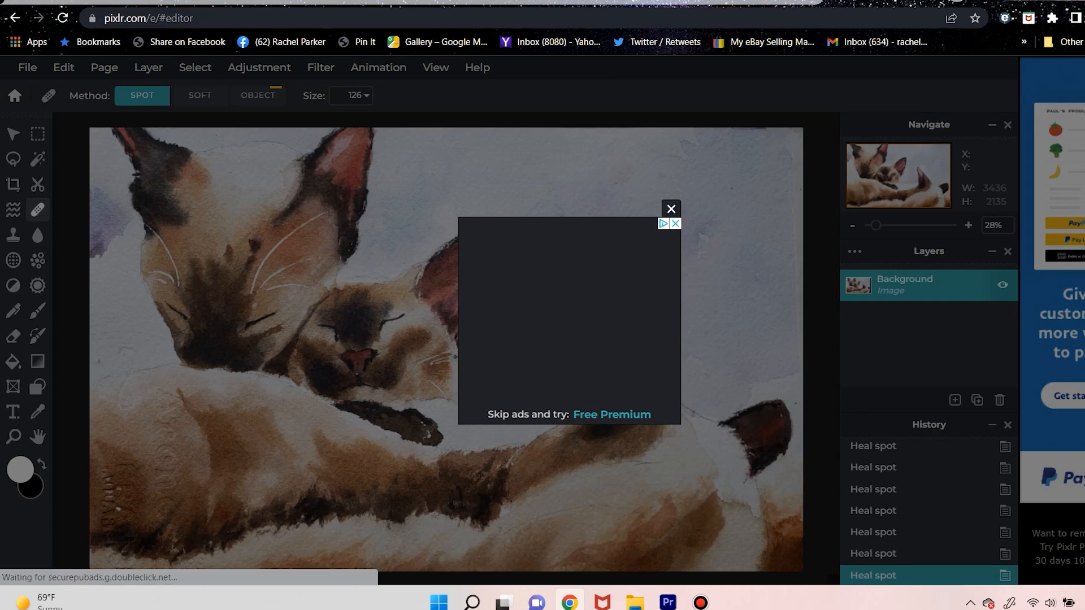
pyautogui.click(671, 209)
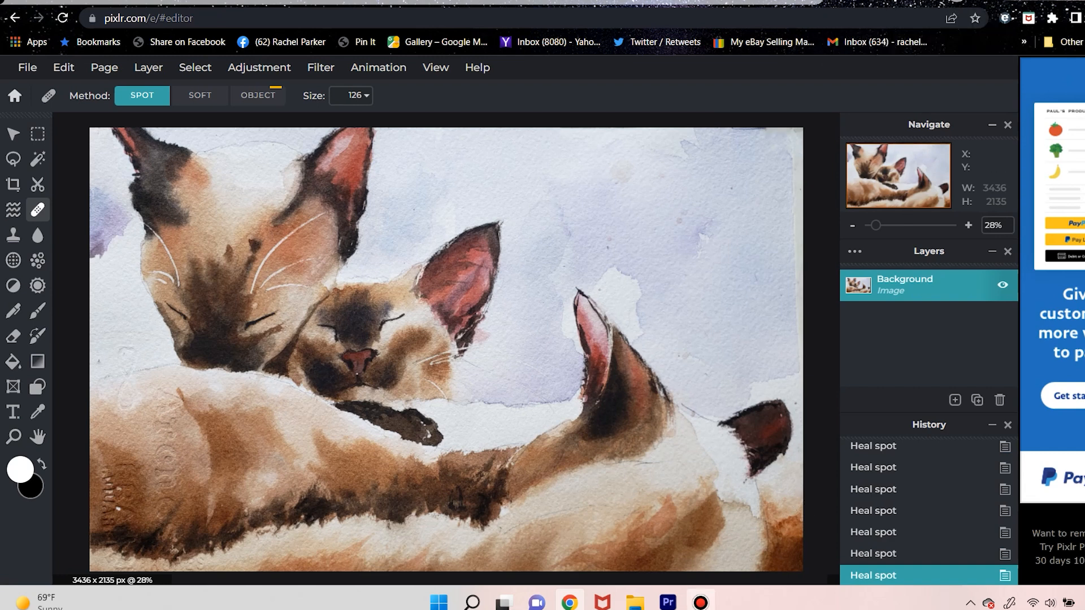
pyautogui.click(701, 603)
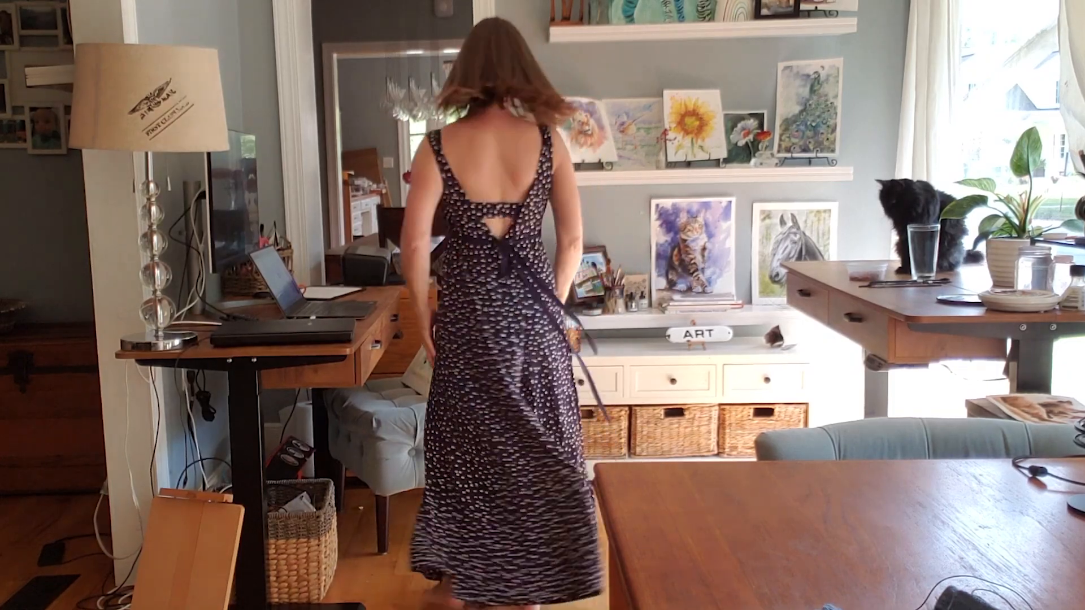